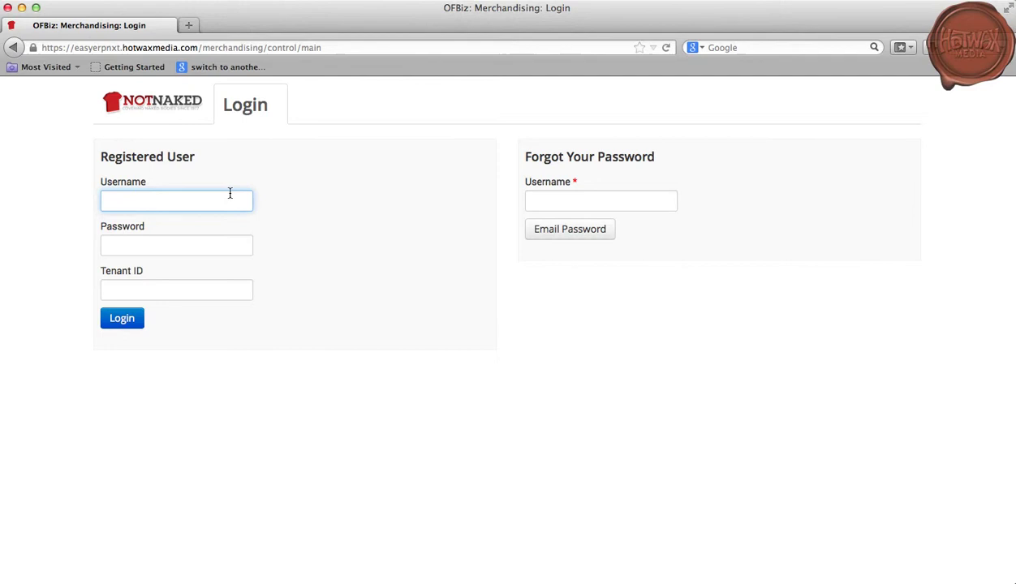
- Sign in with the admin username and the administrator password
type("admin")
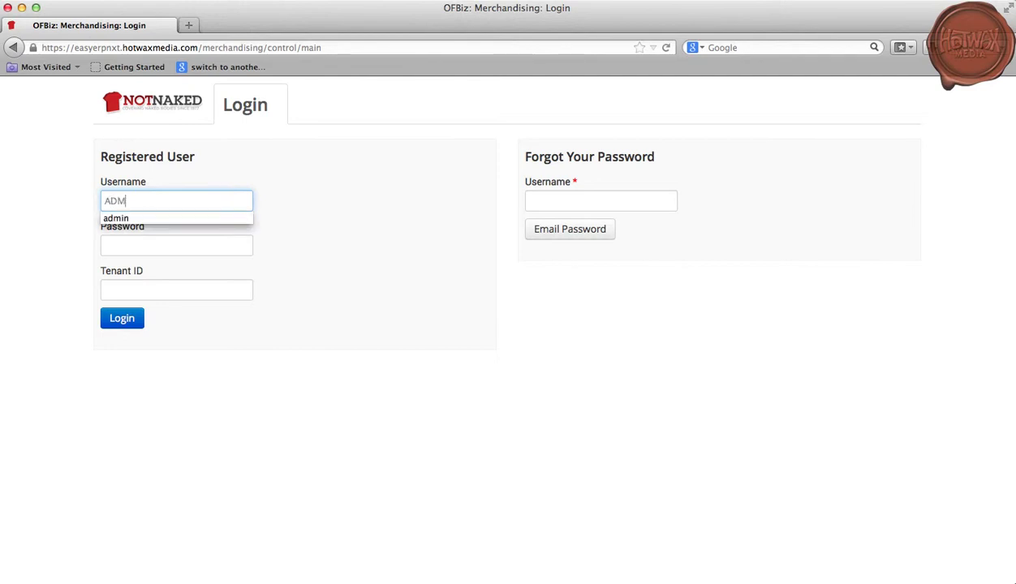
key("Tab")
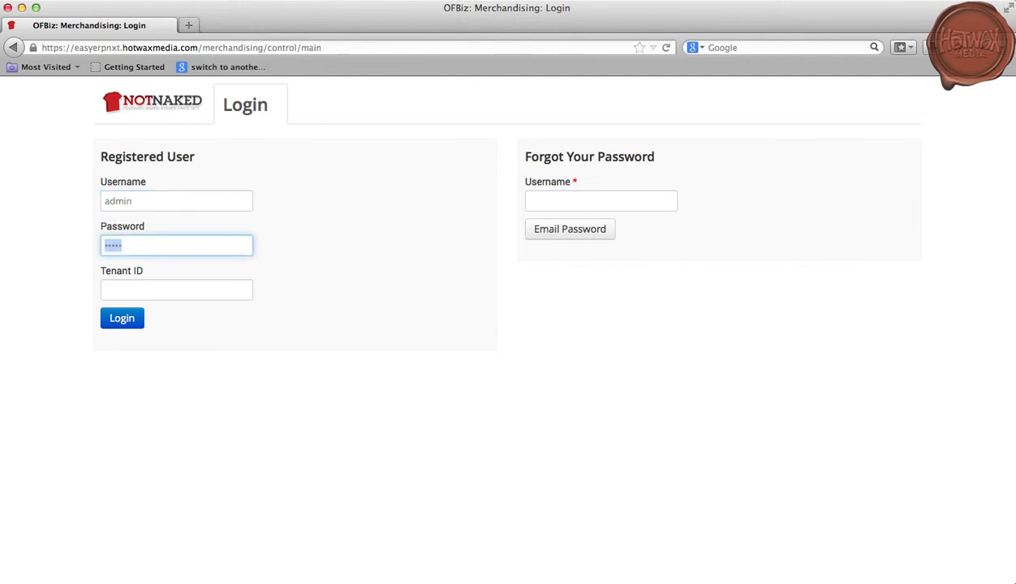
type("ofbiz")
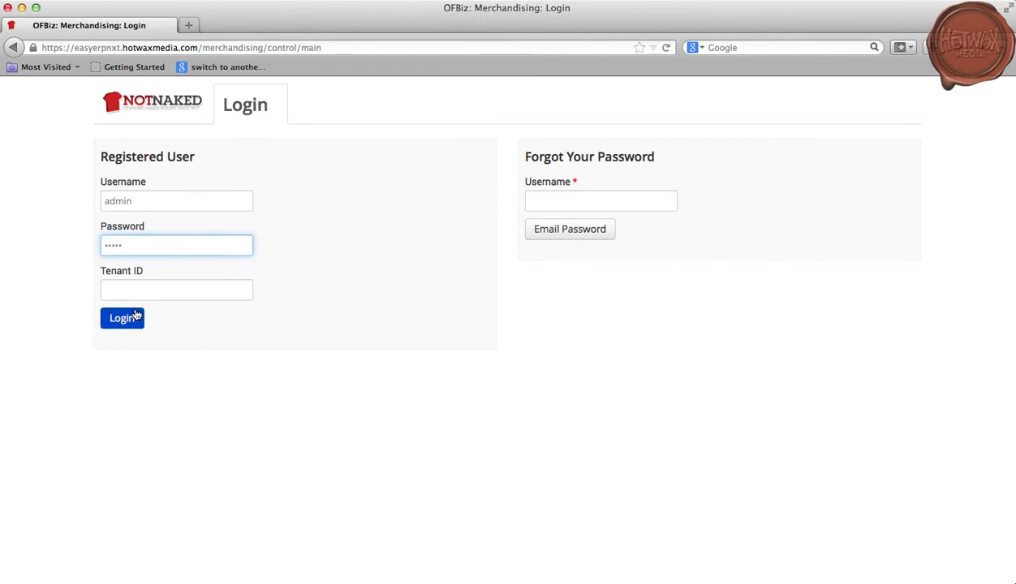
left_click(122, 318)
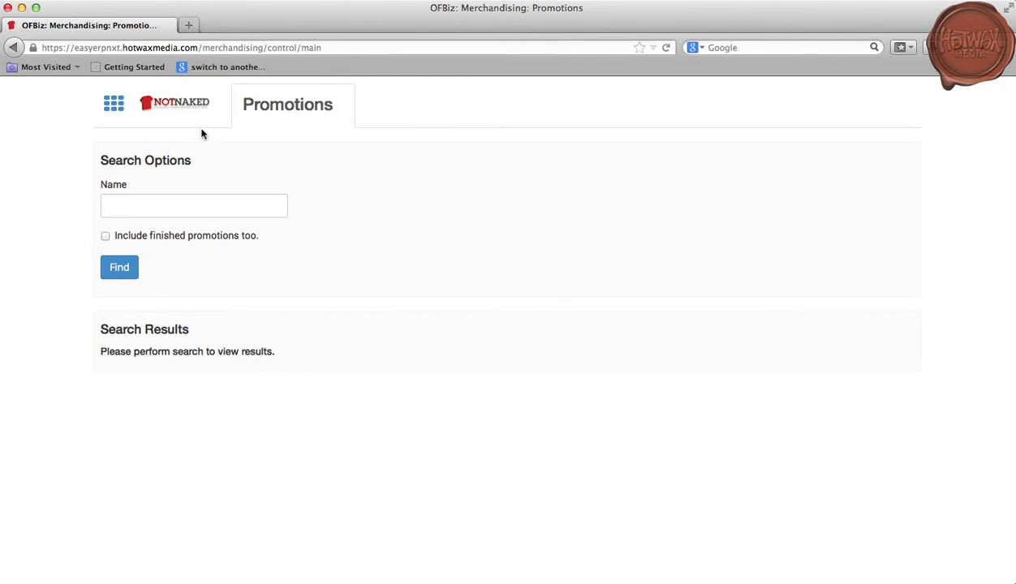
- Open the Create Product form from the applications dashboard
left_click(114, 104)
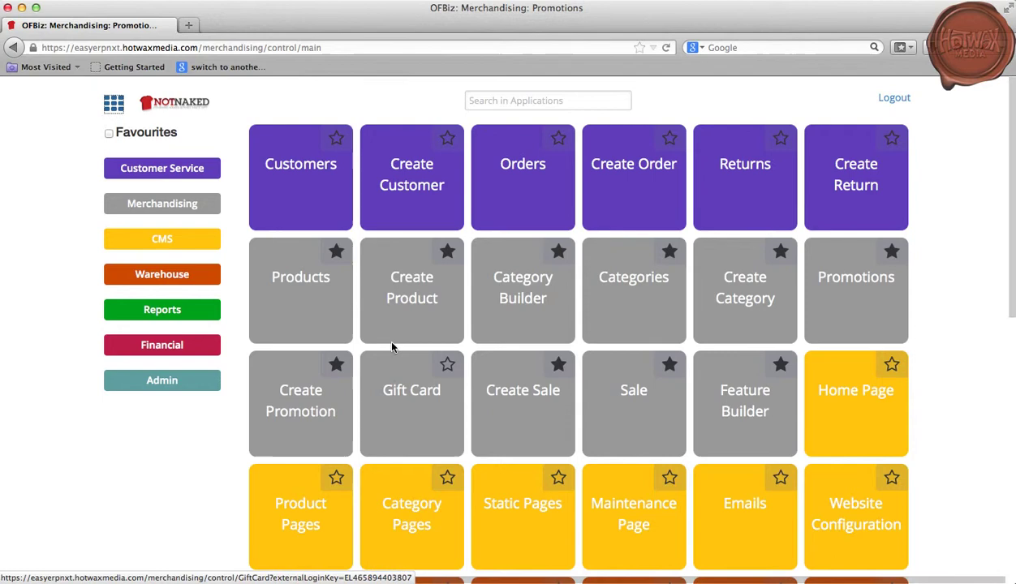
left_click(406, 305)
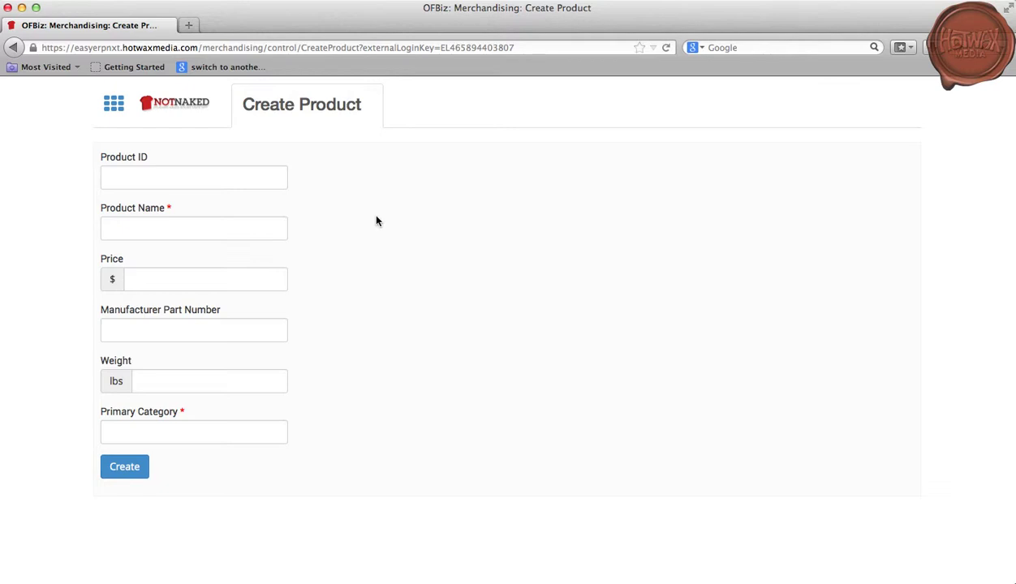
- Enter product name 'testing demo' and price 20 in the new product form
left_click(204, 181)
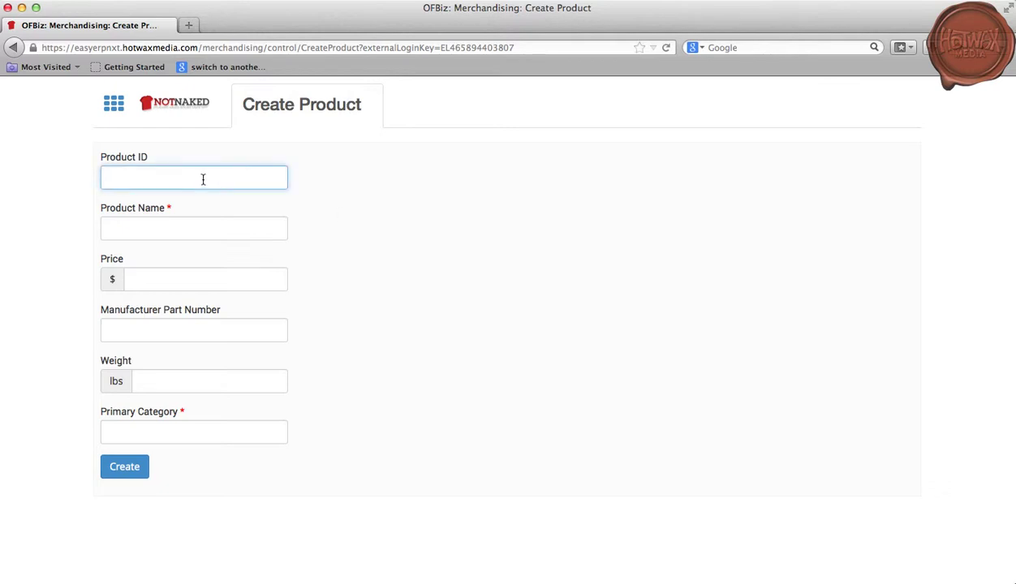
left_click(213, 217)
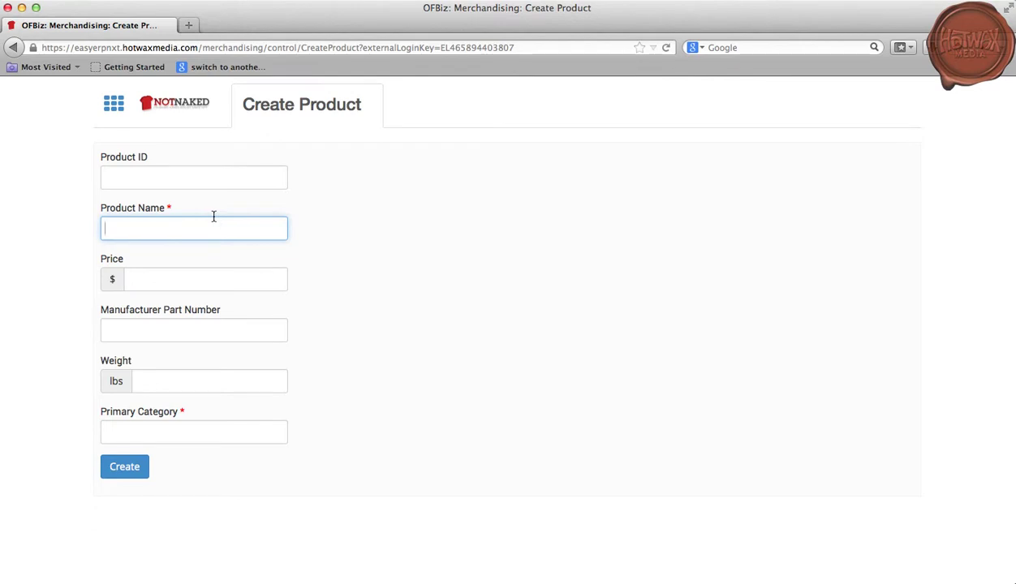
type("t")
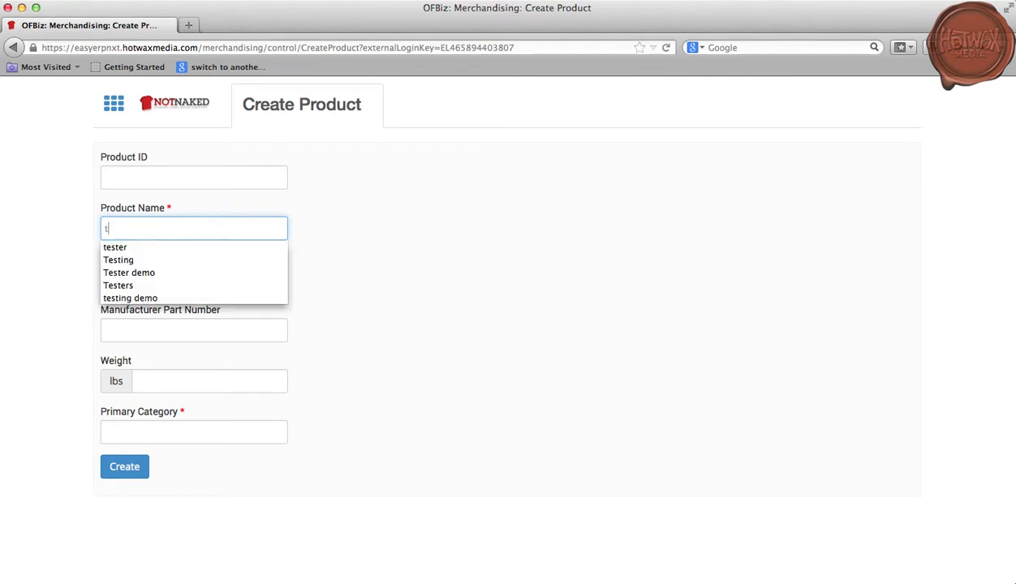
type("esting")
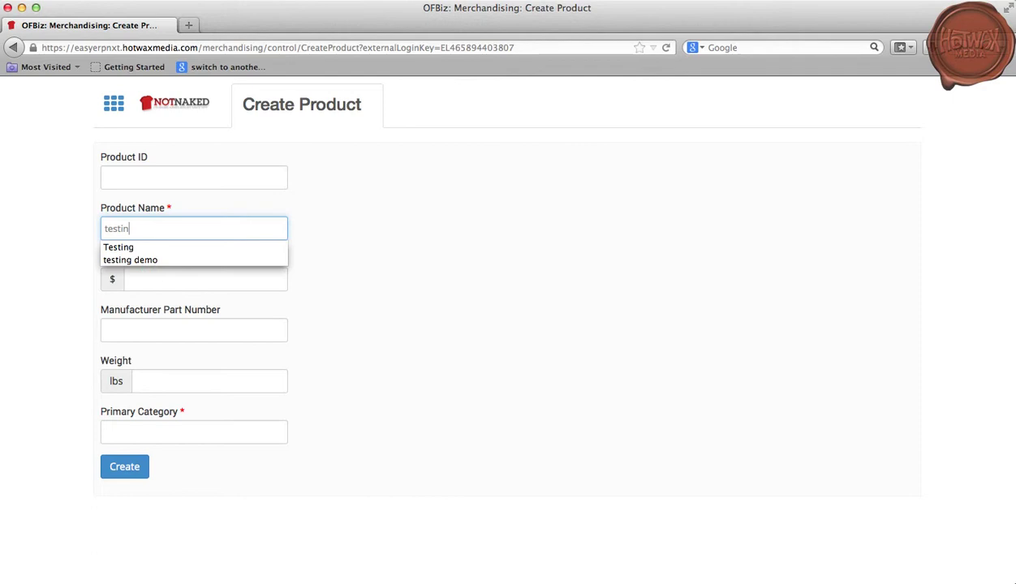
left_click(198, 258)
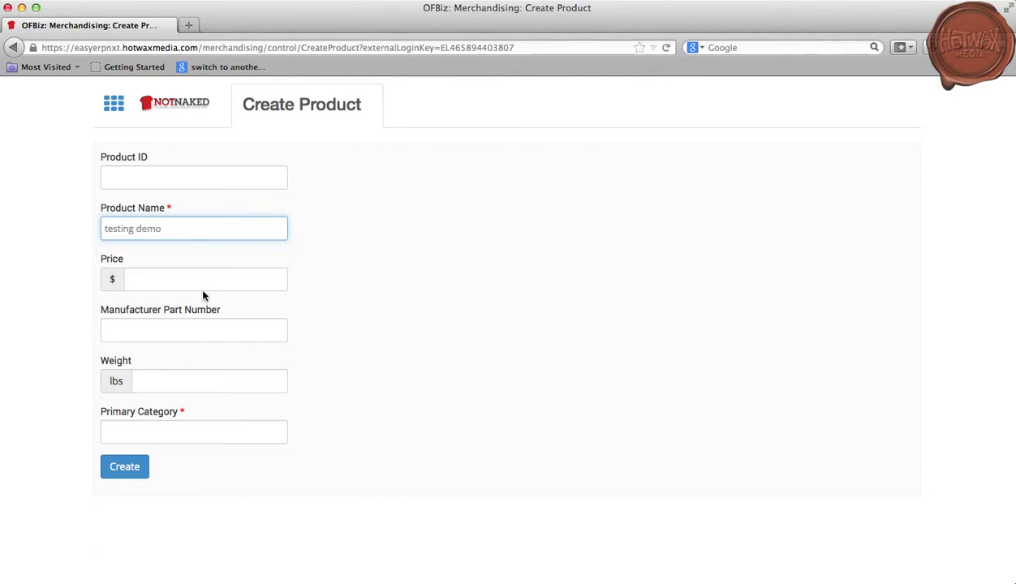
left_click(206, 277)
type("20")
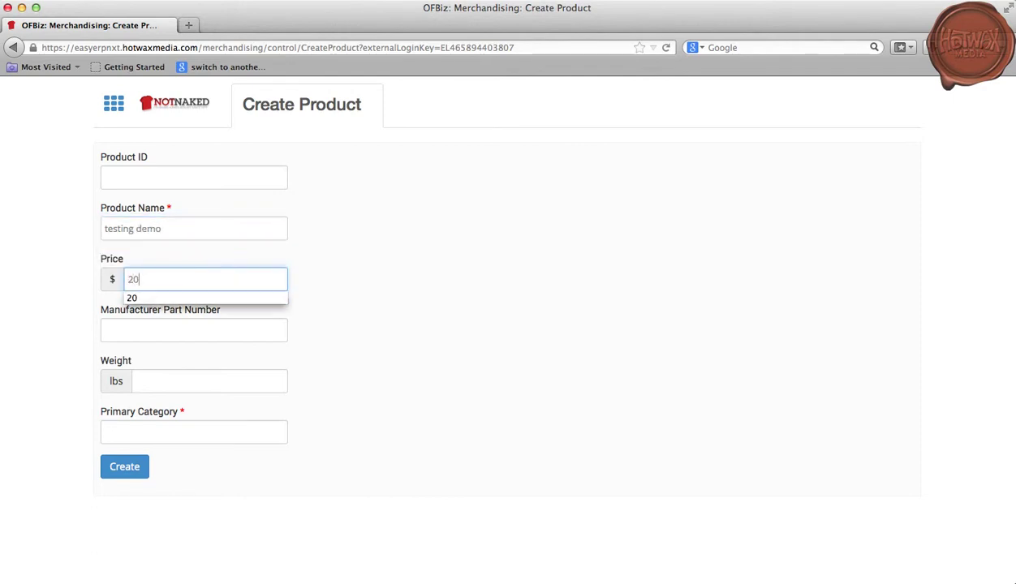
left_click(209, 296)
- Set weight 2 and primary category Tops, then create the product
left_click(200, 382)
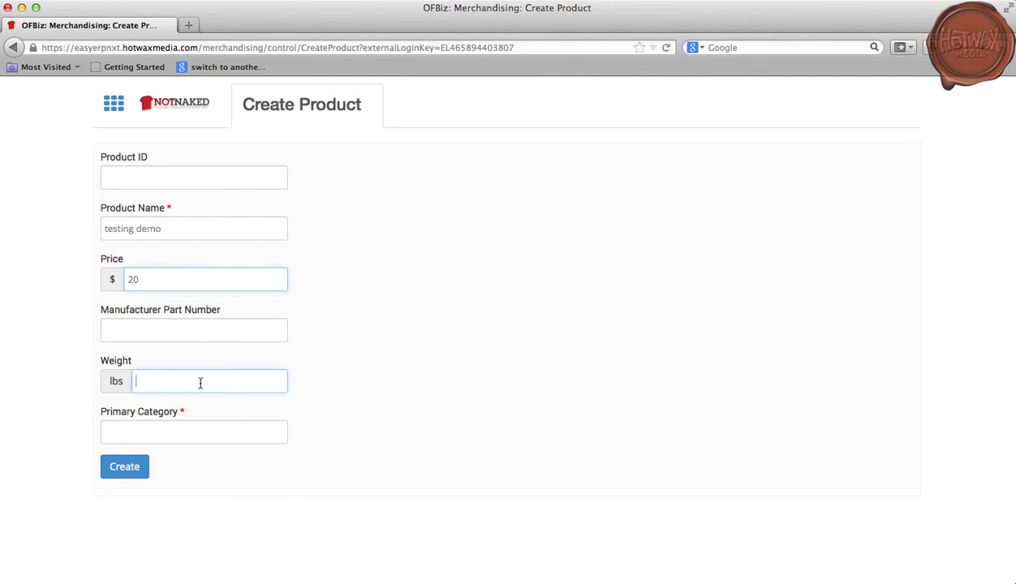
type("2")
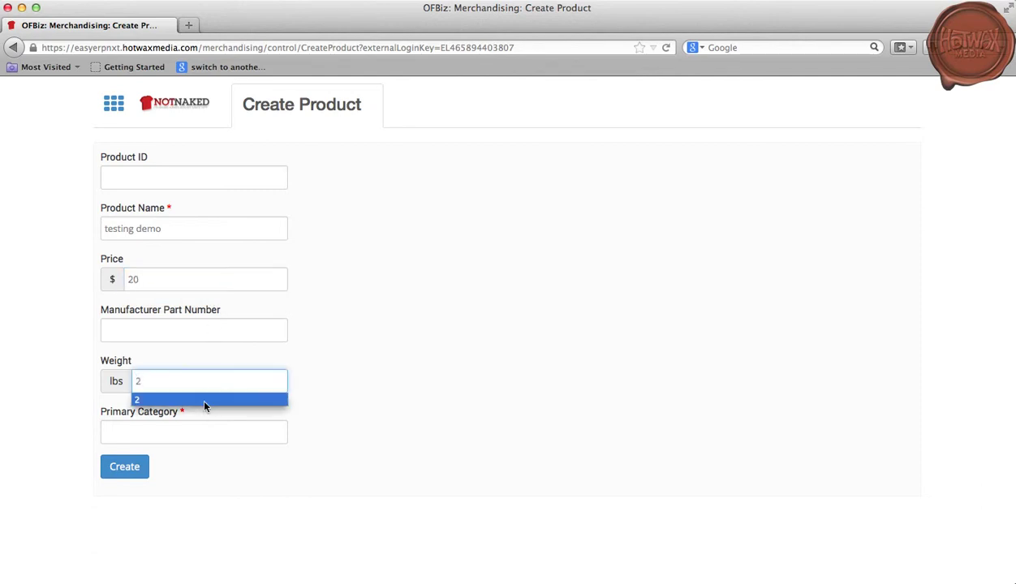
left_click(200, 398)
left_click(200, 431)
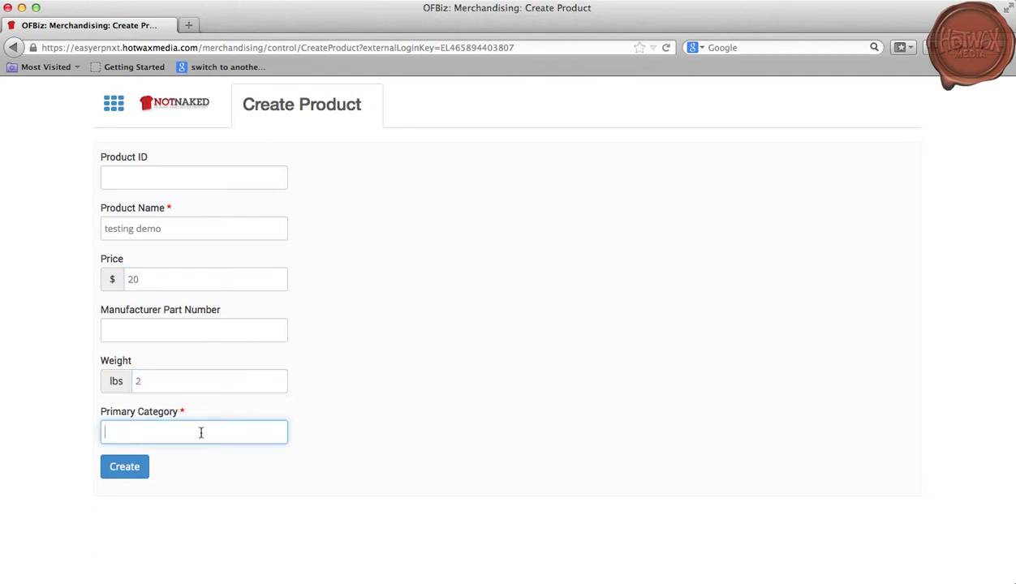
type("Tops")
left_click(141, 455)
left_click(130, 465)
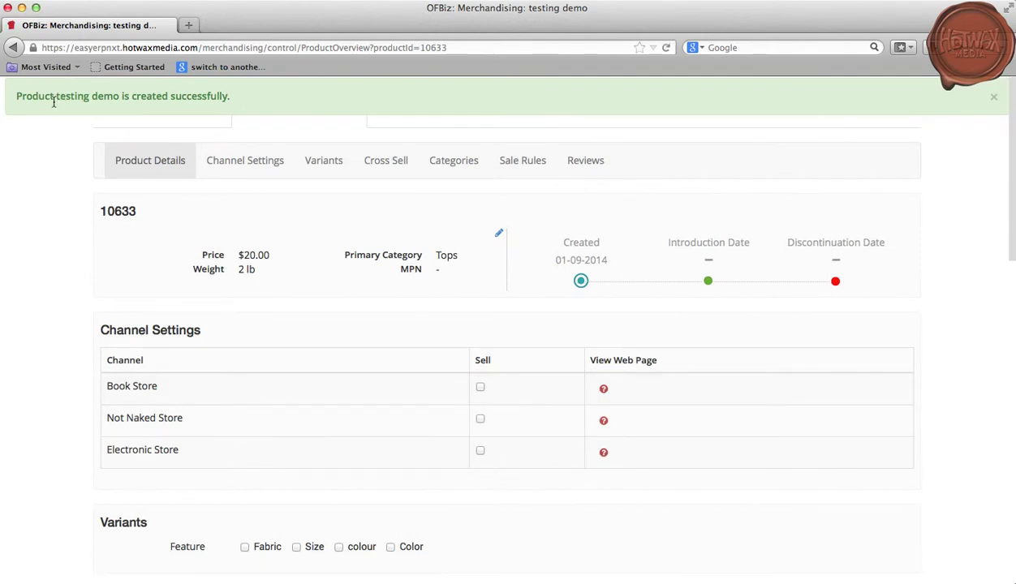
left_click_drag(57, 97, 121, 99)
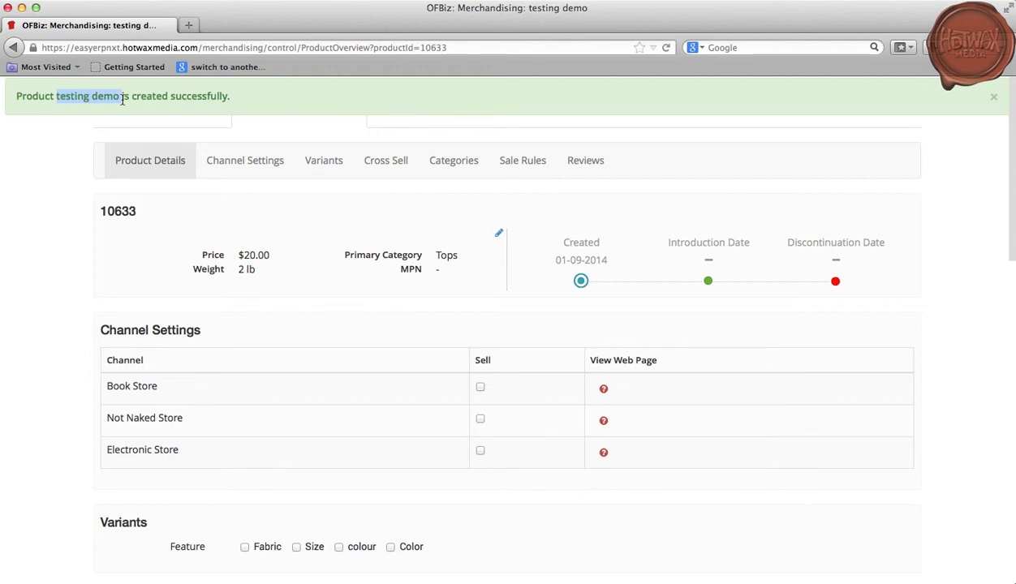
left_click_drag(153, 212, 102, 212)
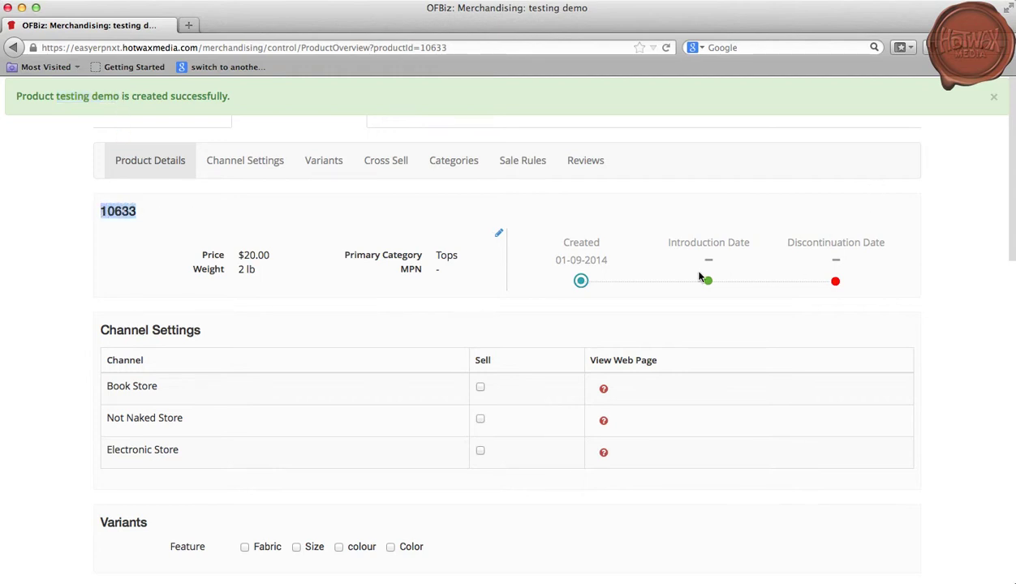
left_click(499, 236)
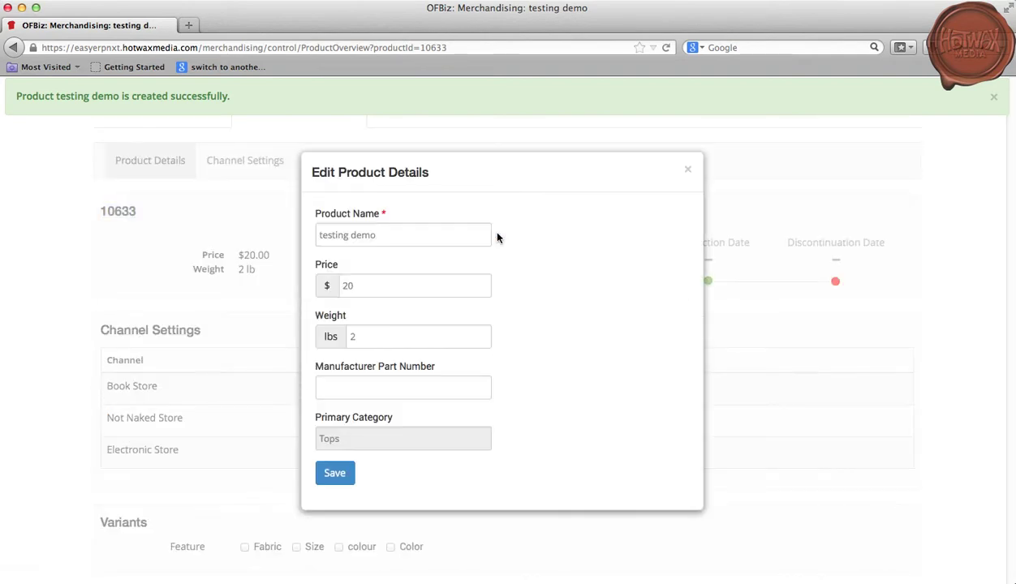
left_click(687, 170)
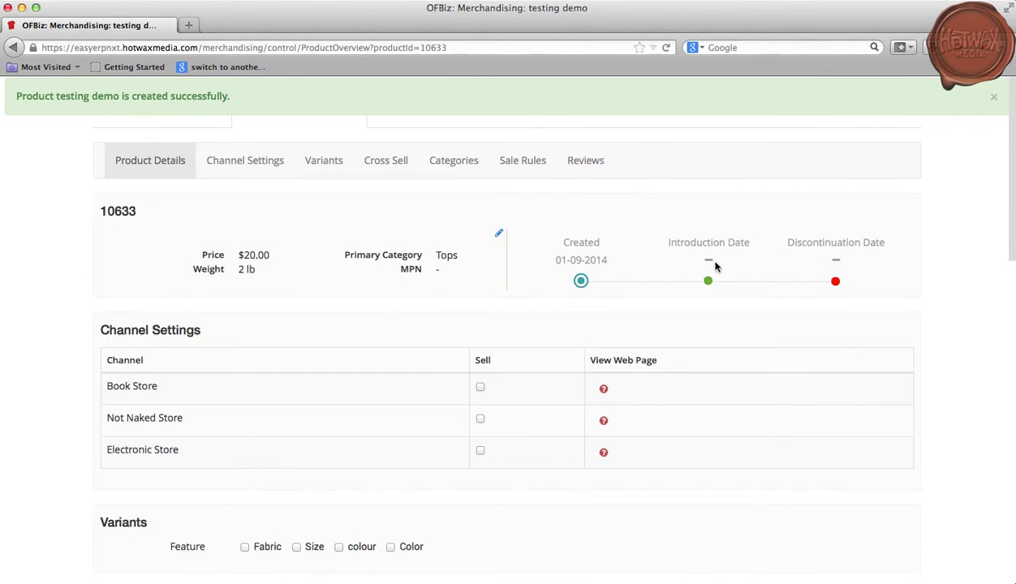
- Tick Sell for Not Naked Store in the product's Channel Settings
scroll(481, 281, "down", 1)
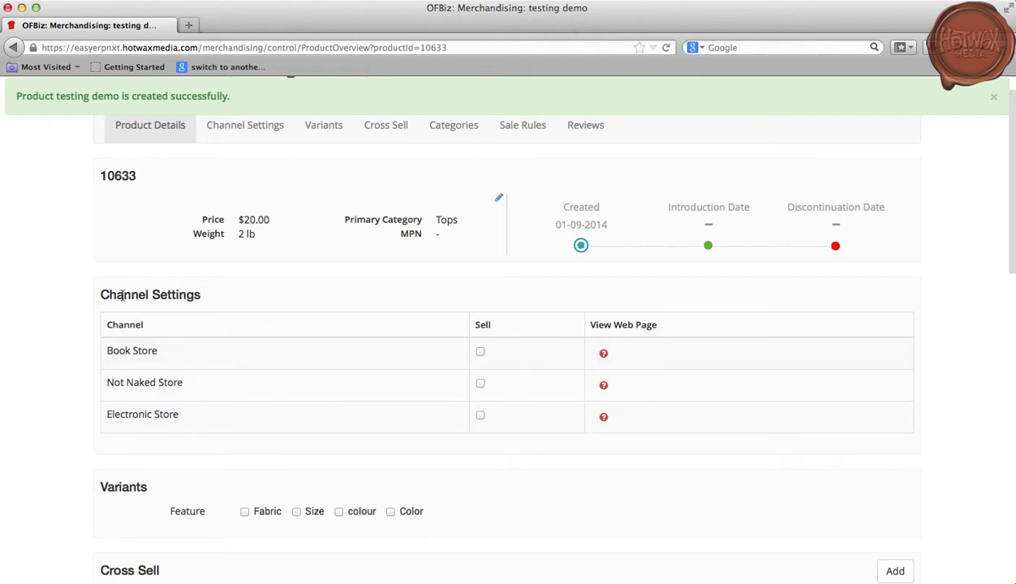
left_click(480, 383)
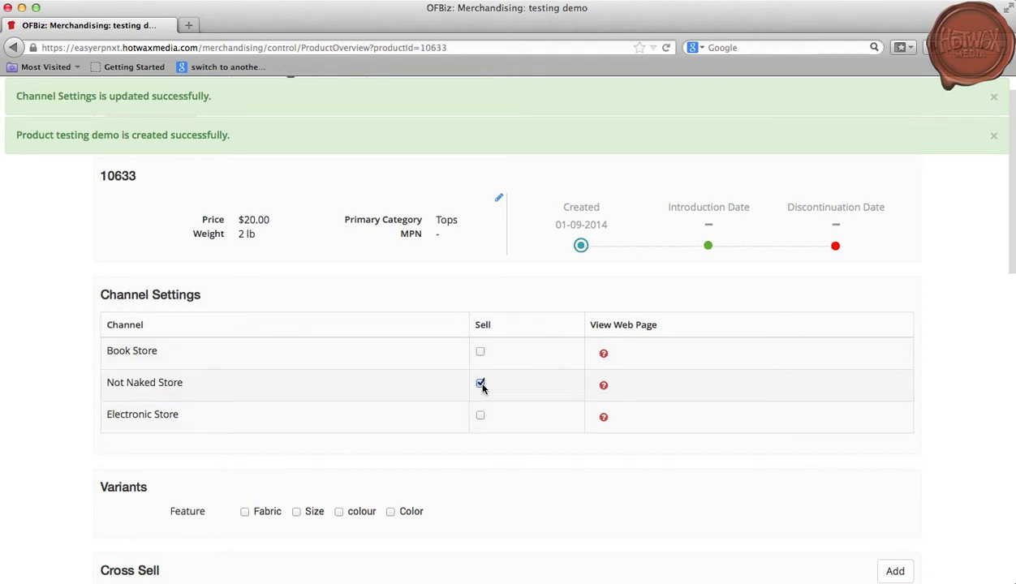
scroll(297, 410, "down", 3)
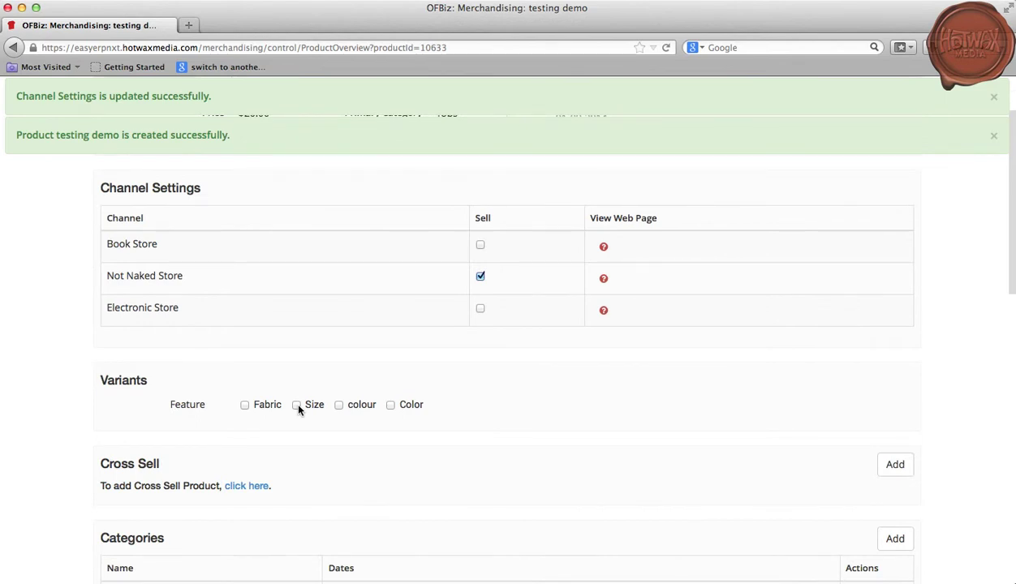
- Preview and generate Small and Medium Size variants of testing demo
left_click(297, 405)
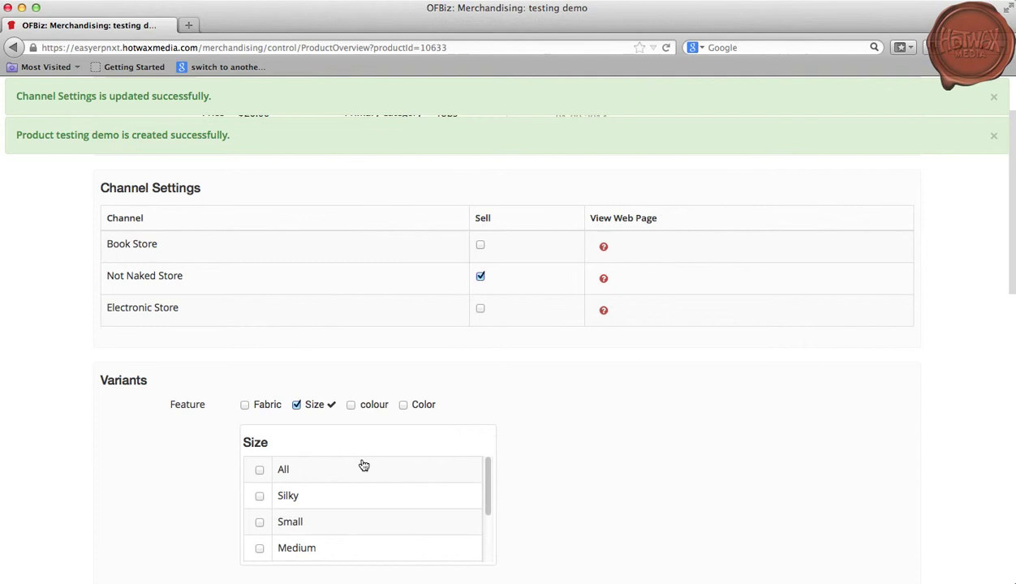
left_click(259, 521)
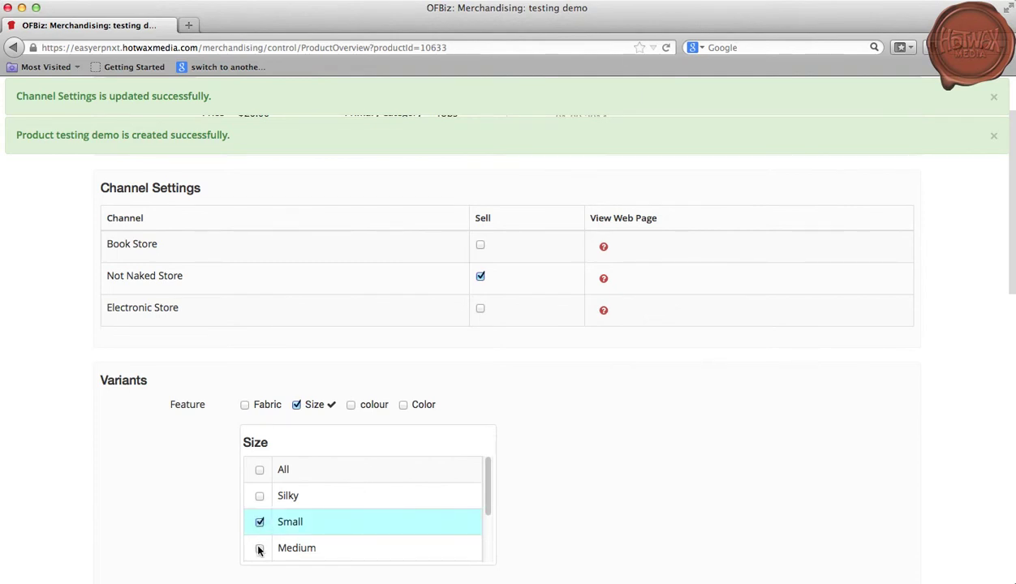
left_click(260, 548)
left_click(867, 553)
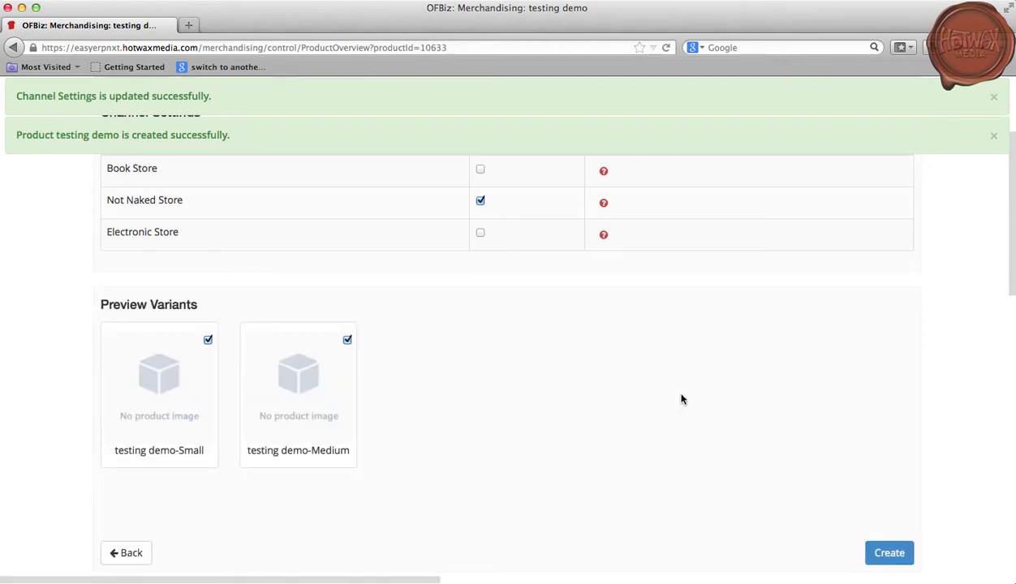
left_click(892, 550)
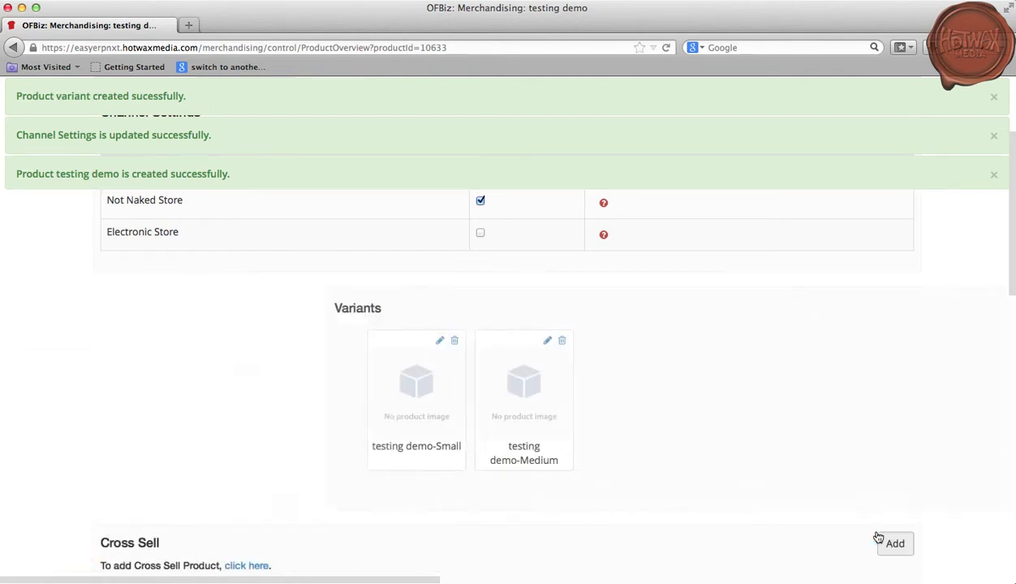
scroll(884, 503, "down", 2)
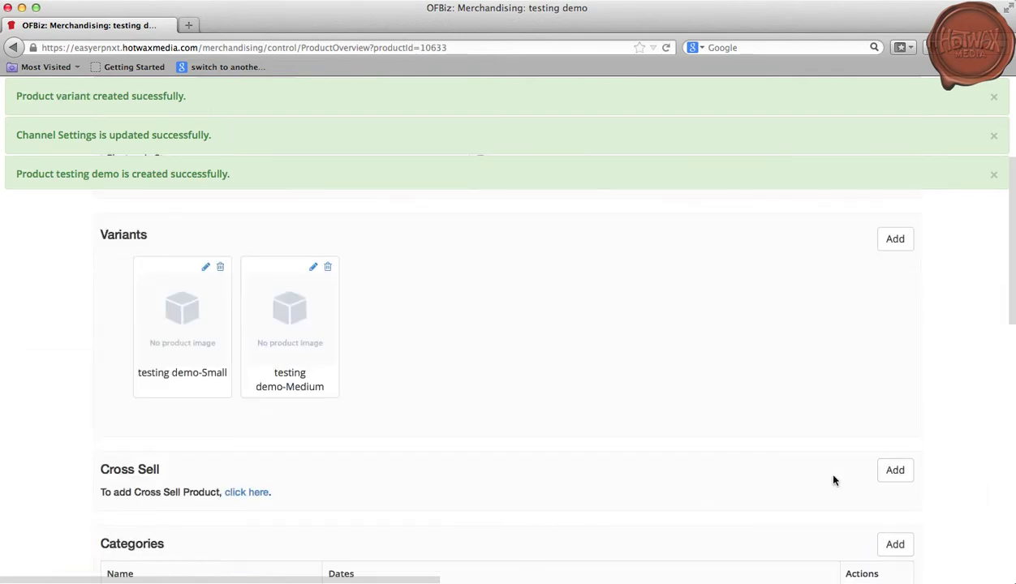
- Search 'jeggings' and add Blue Jeggings (BLUE-JEGGINGS) as a cross-sell product
left_click(894, 471)
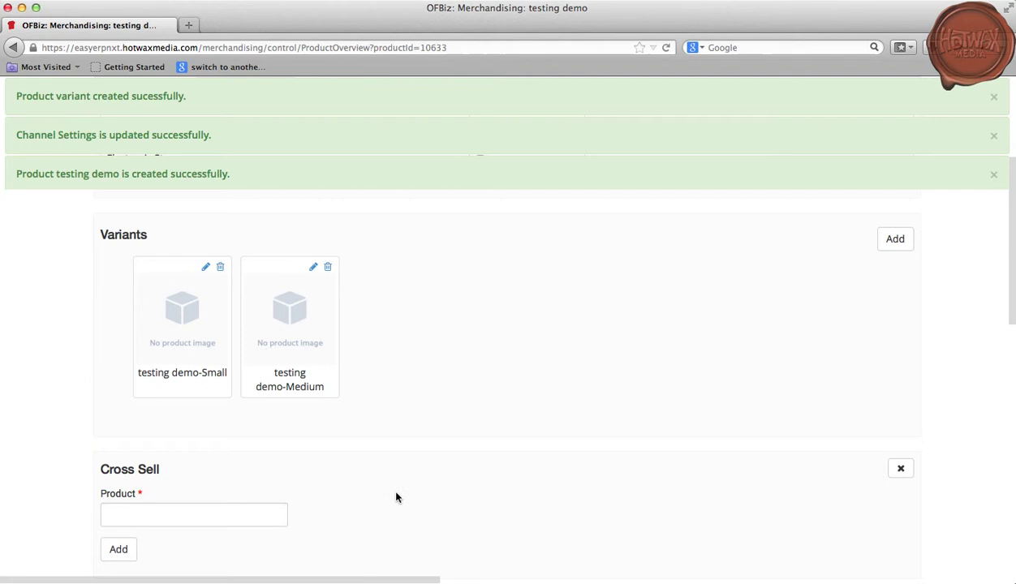
left_click(269, 511)
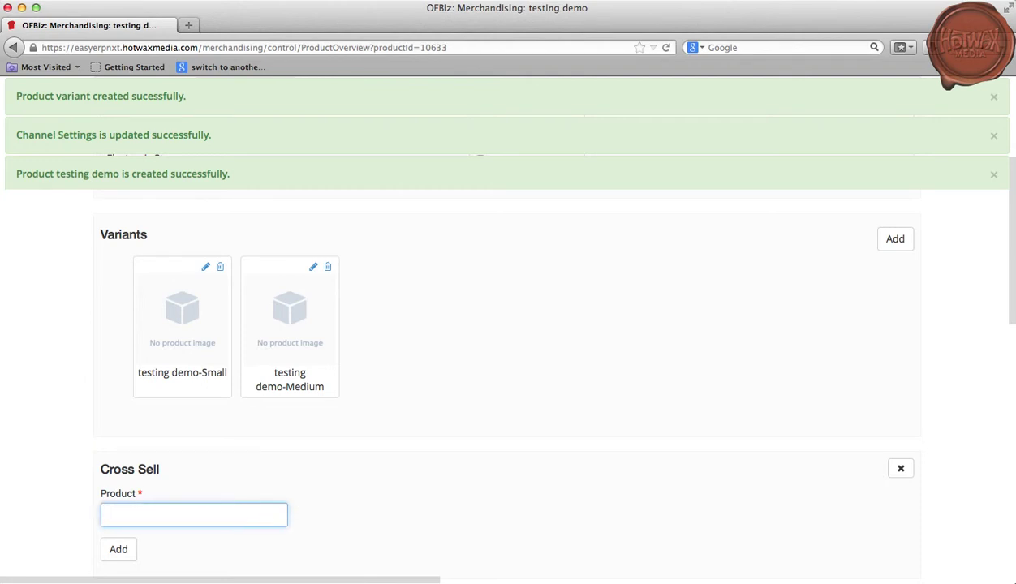
type("jeggings")
left_click(204, 537)
left_click(118, 549)
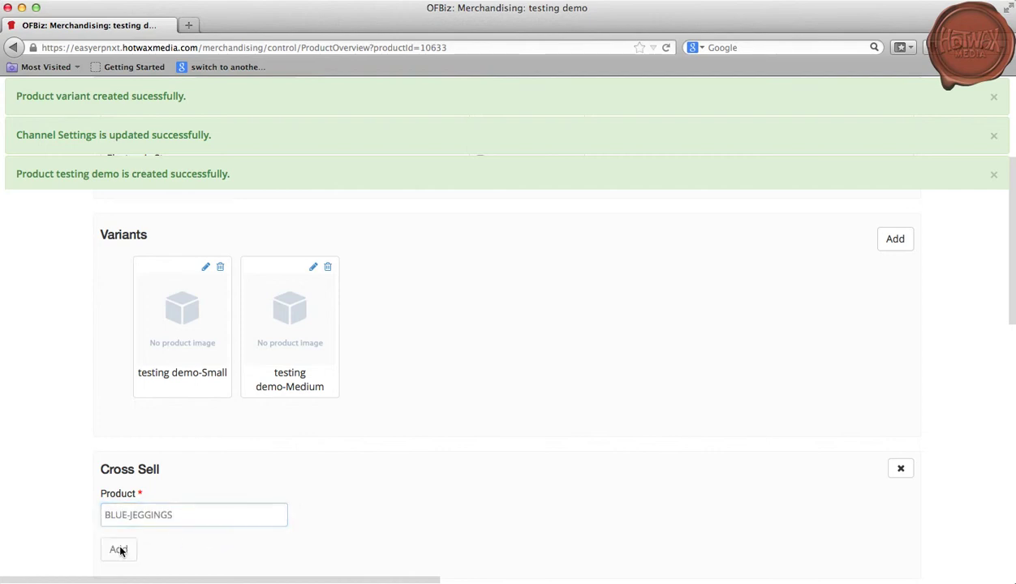
scroll(585, 406, "down", 5)
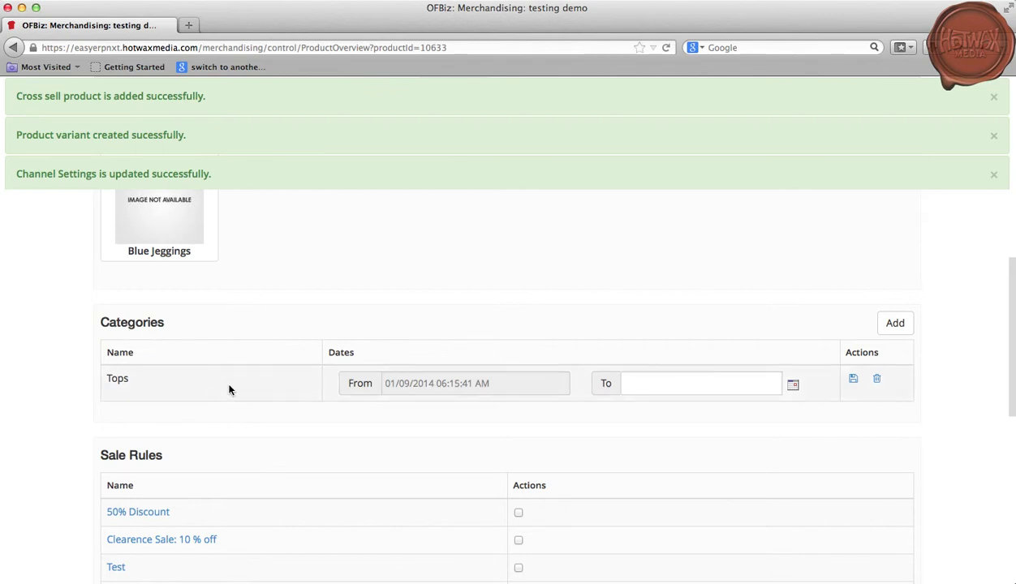
scroll(227, 390, "down", 1)
scroll(315, 474, "down", 5)
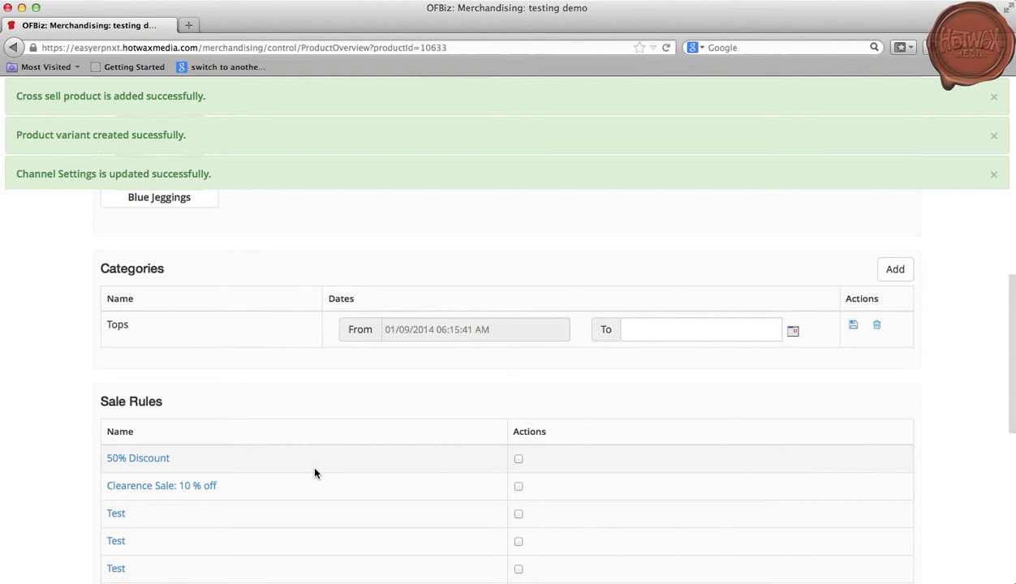
scroll(467, 430, "up", 15)
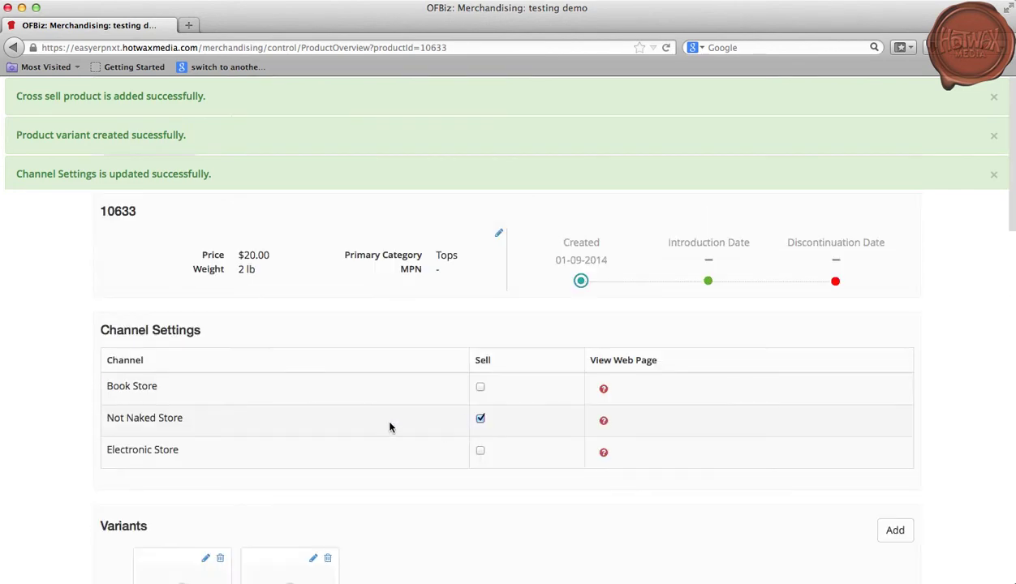
- From the Not Naked Store web page status, open the Create product web page form
left_click(605, 422)
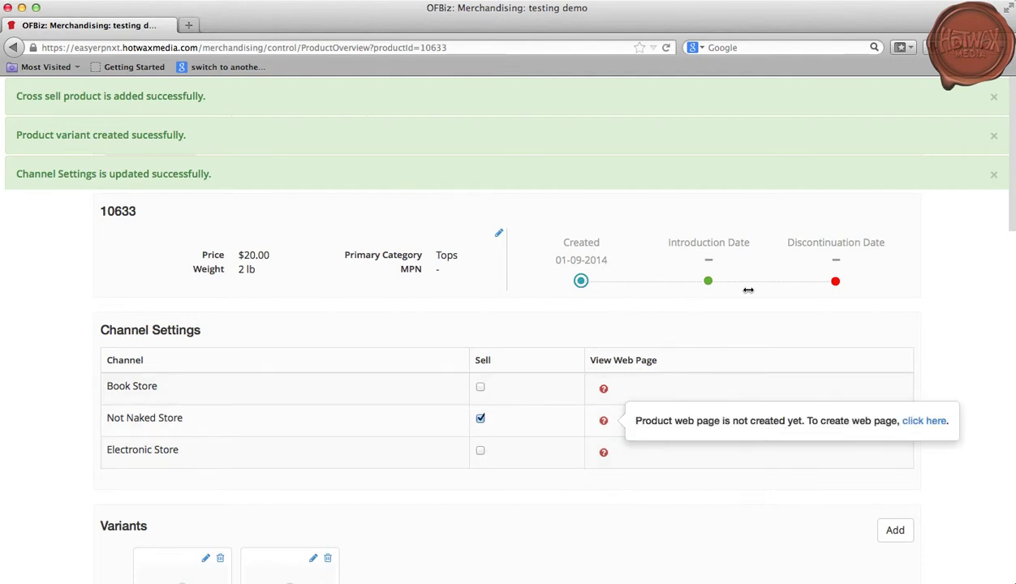
left_click(924, 421)
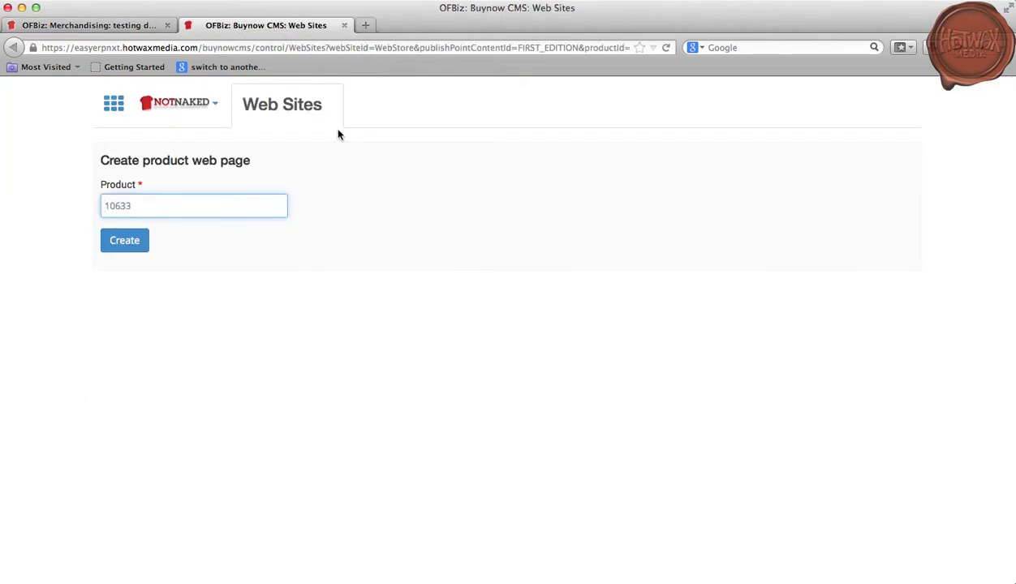
- Create the web page for product testing demo [10633], keeping the NOTNAKED store
double_click(190, 202)
type("Testing demo")
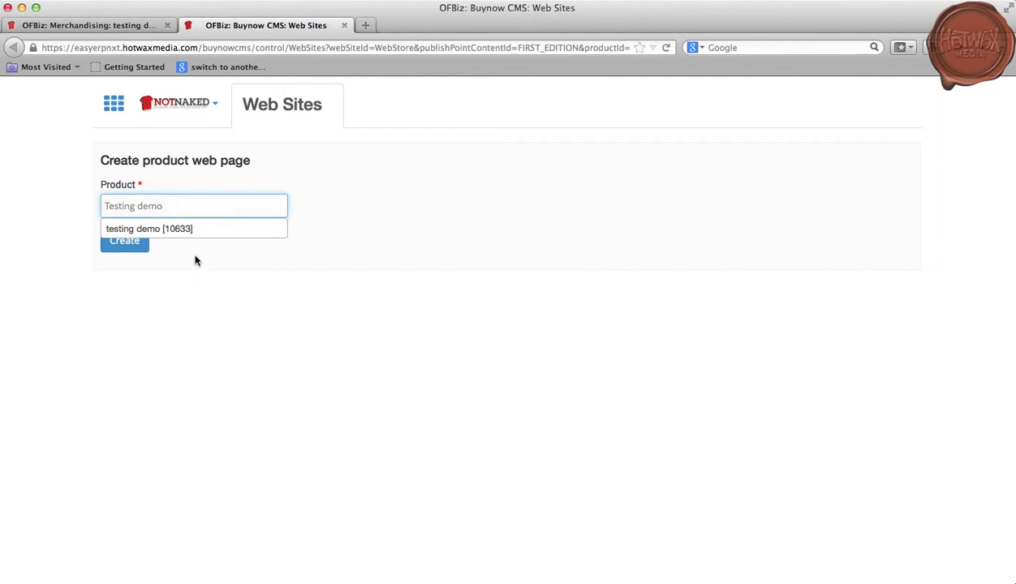
left_click(199, 230)
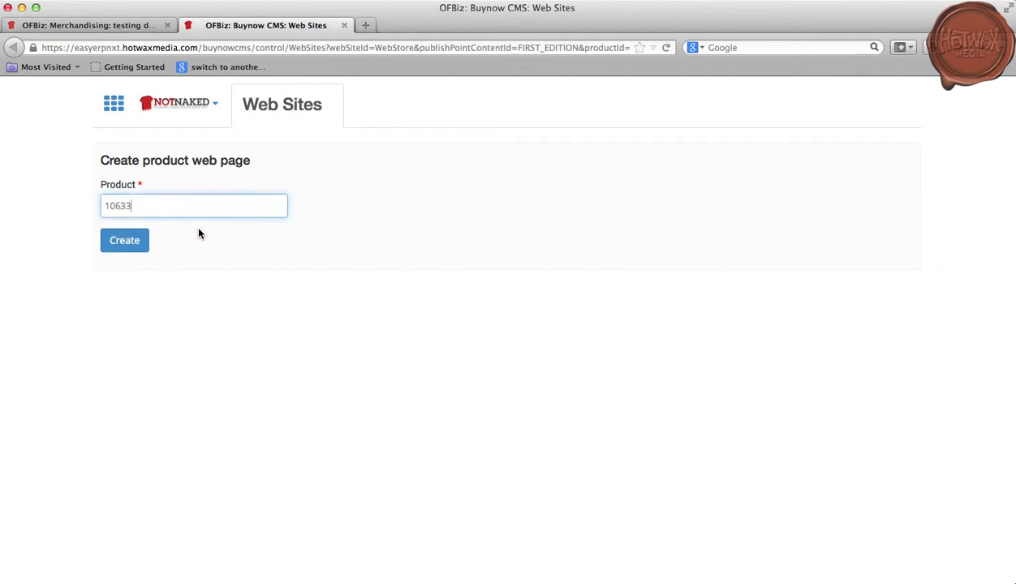
left_click(211, 108)
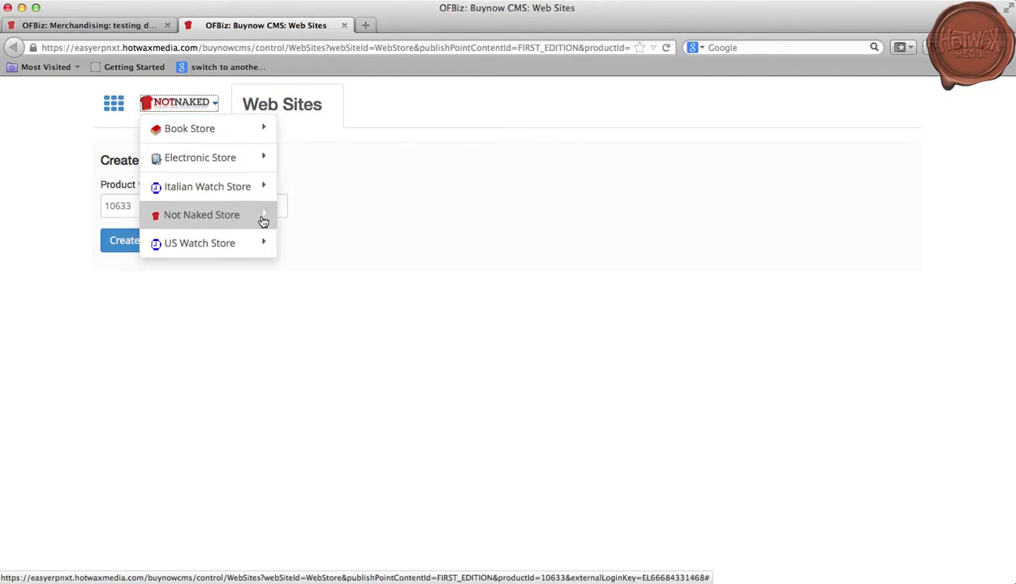
left_click(193, 108)
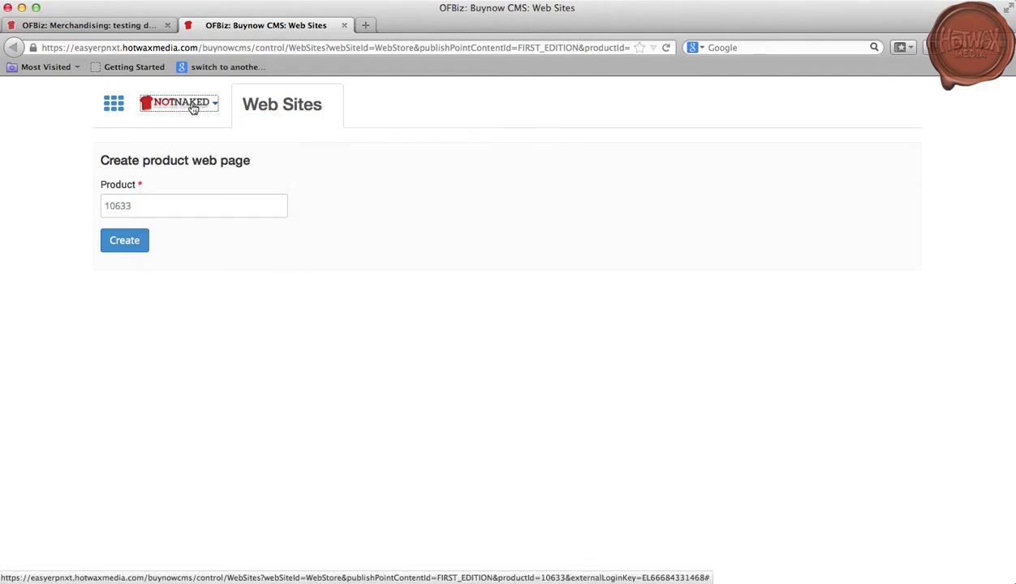
left_click(134, 242)
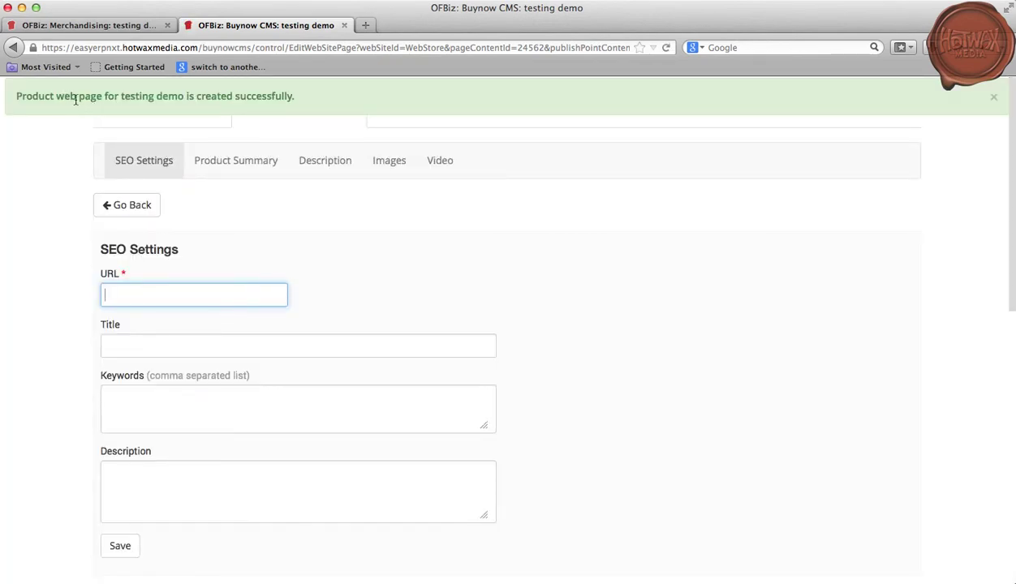
- Enter 'Testingurl' as the SEO URL and dismiss the success banner
left_click(146, 296)
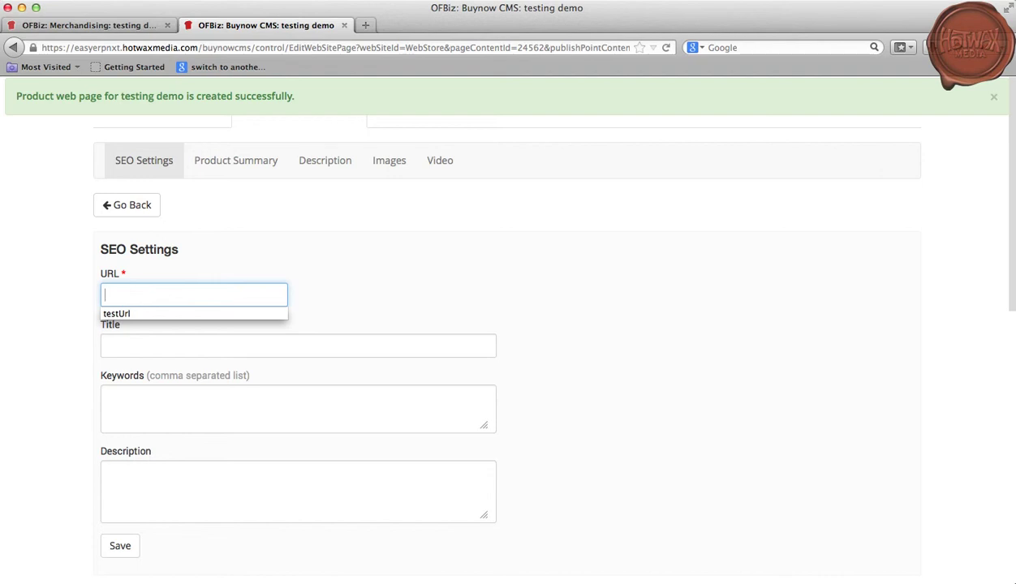
type("Testingurl")
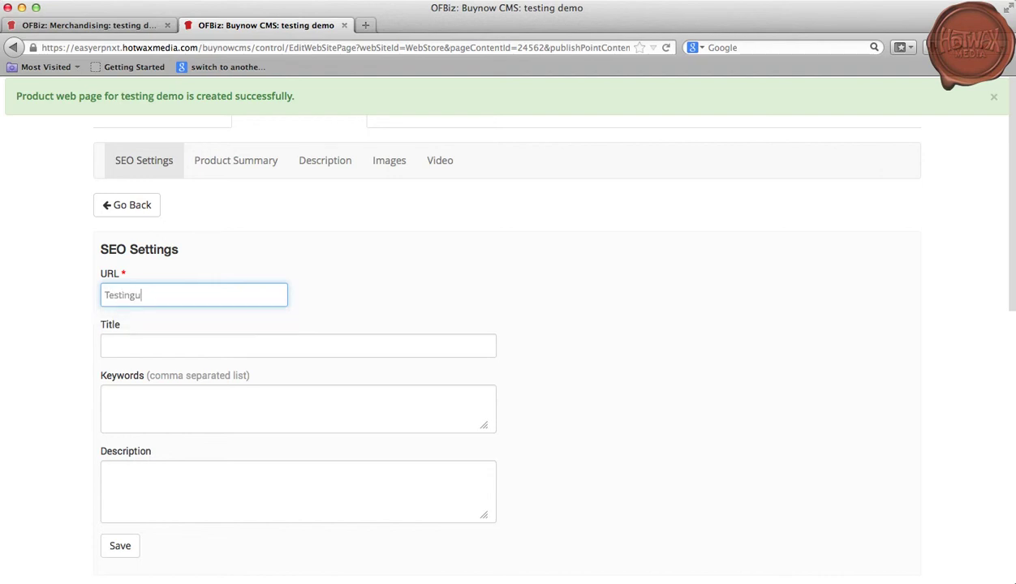
left_click(994, 98)
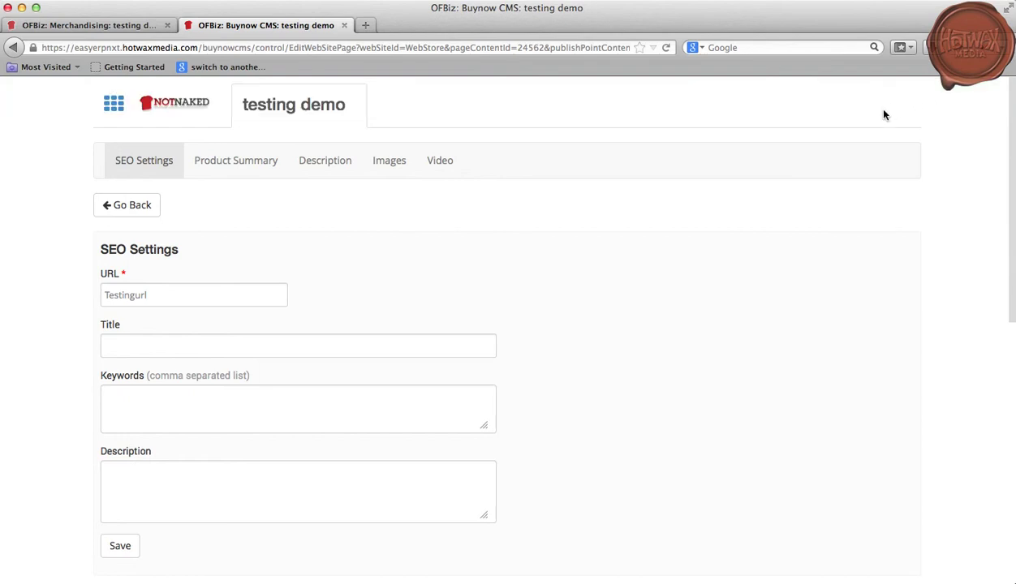
- Find 'Testing demo' on the Product Pages list and publish its page
left_click(113, 108)
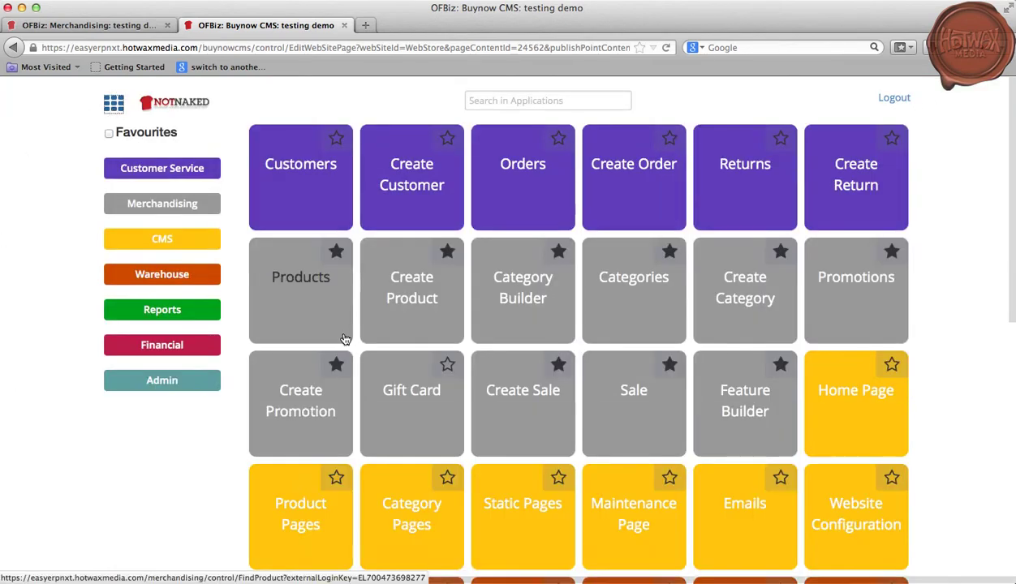
left_click(312, 493)
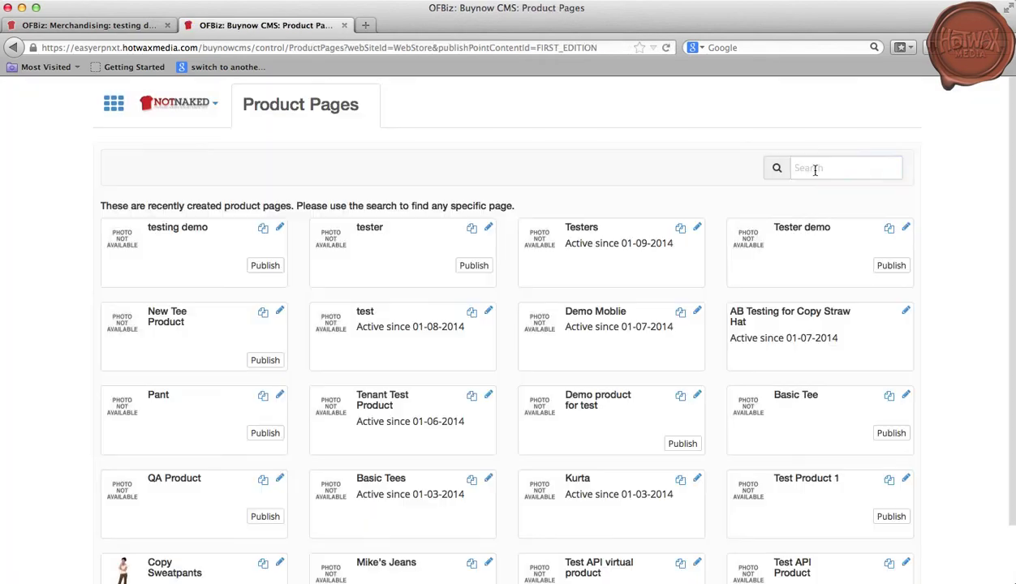
left_click(815, 168)
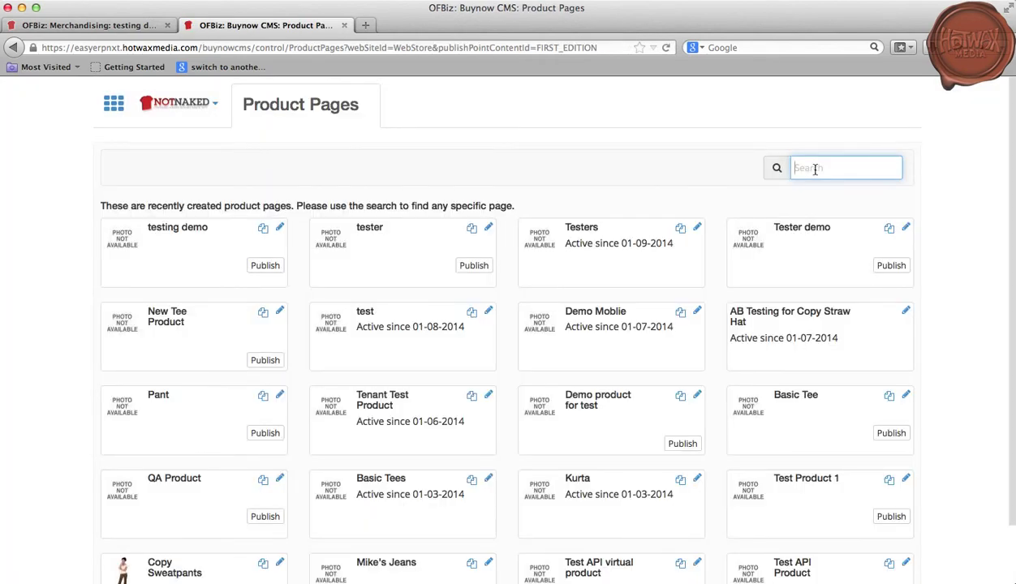
type("Testing demo")
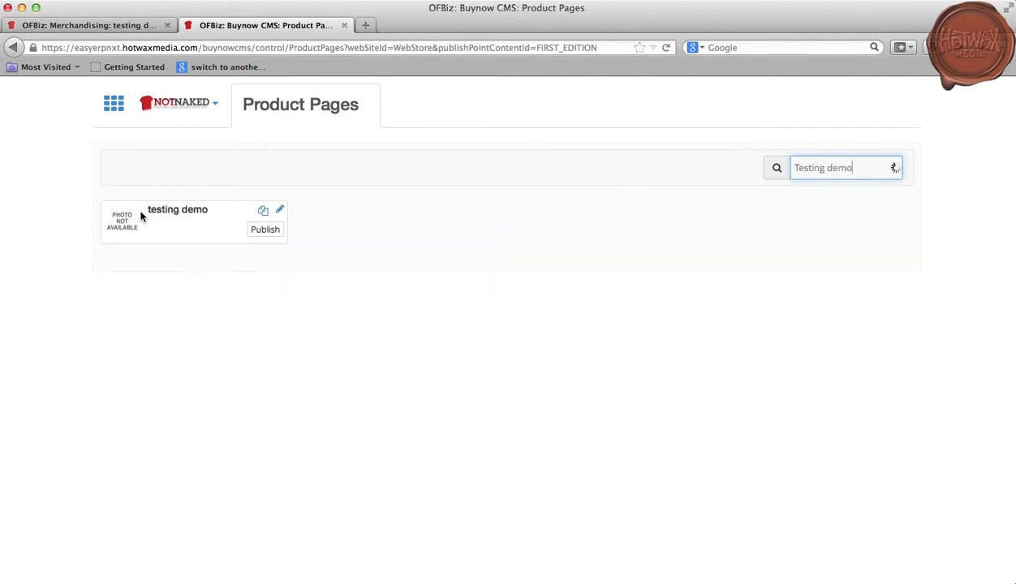
left_click(271, 234)
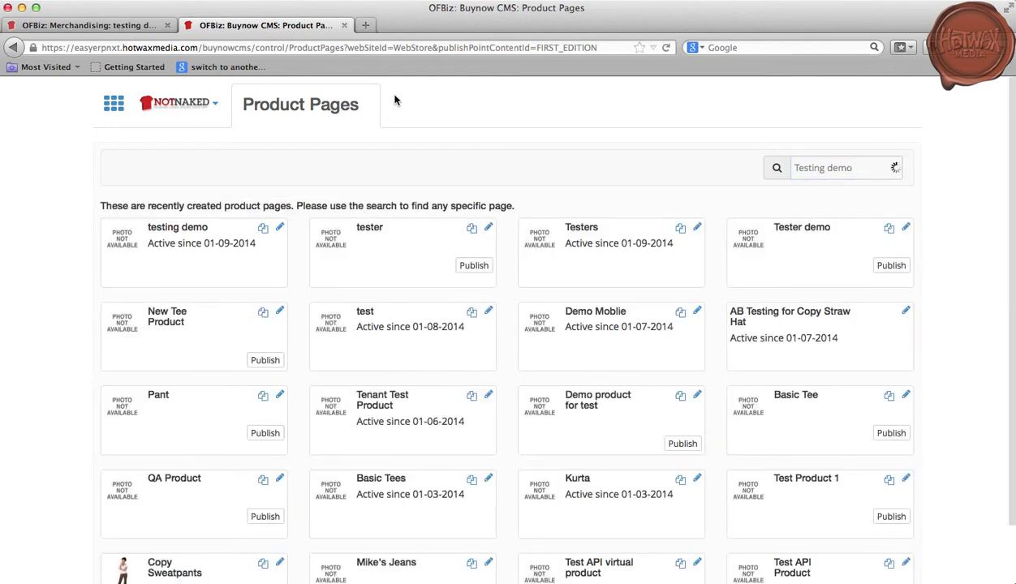
- Load easyerpnxt.hotwaxmedia.com in a new tab, go to TOPS, and highlight the testing demo product listed at $20.00
left_click(365, 25)
type("easyerpnxt.hotwaxmedia.com/")
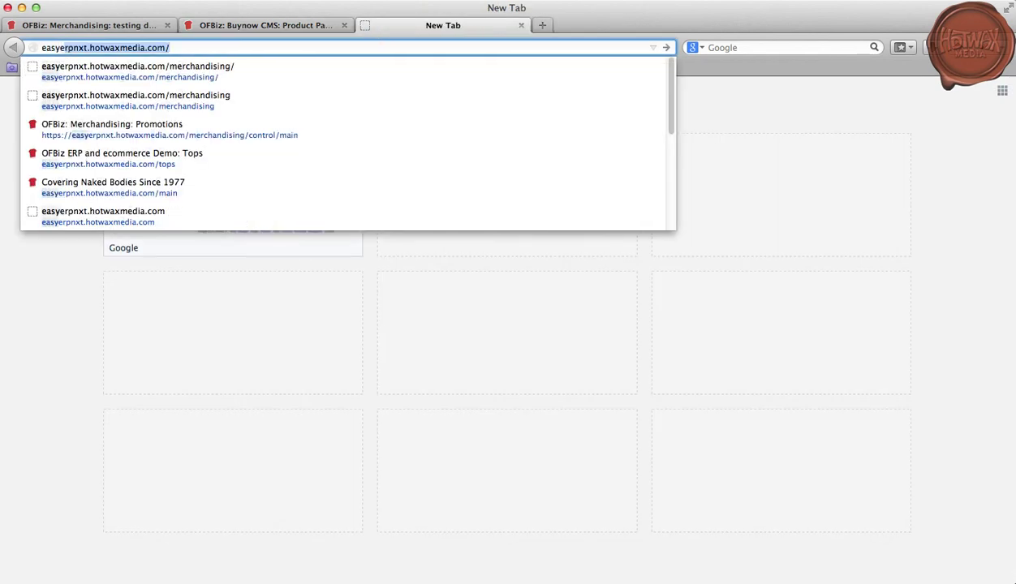
key("Return")
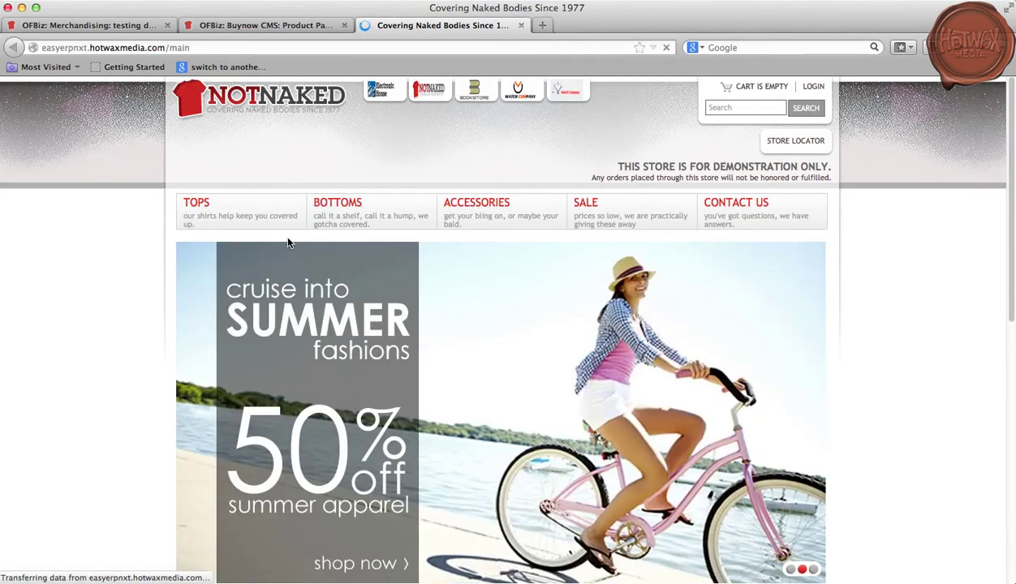
left_click(268, 215)
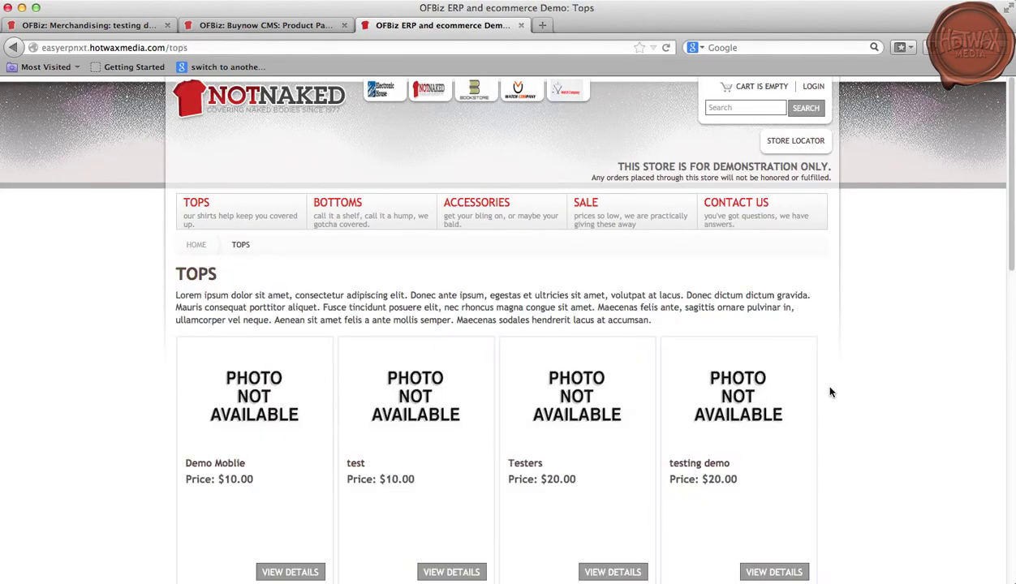
scroll(829, 392, "down", 5)
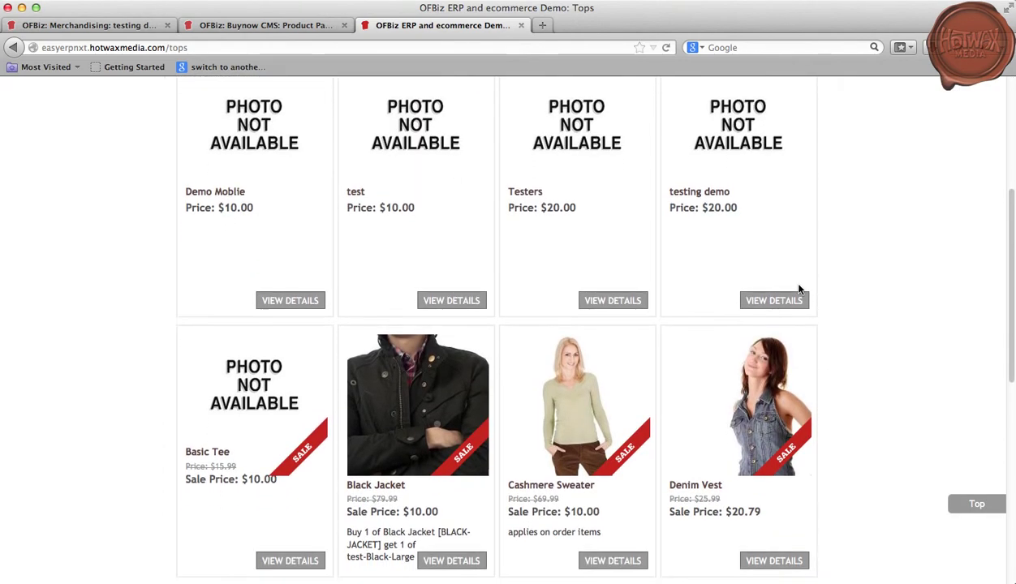
scroll(797, 294, "up", 3)
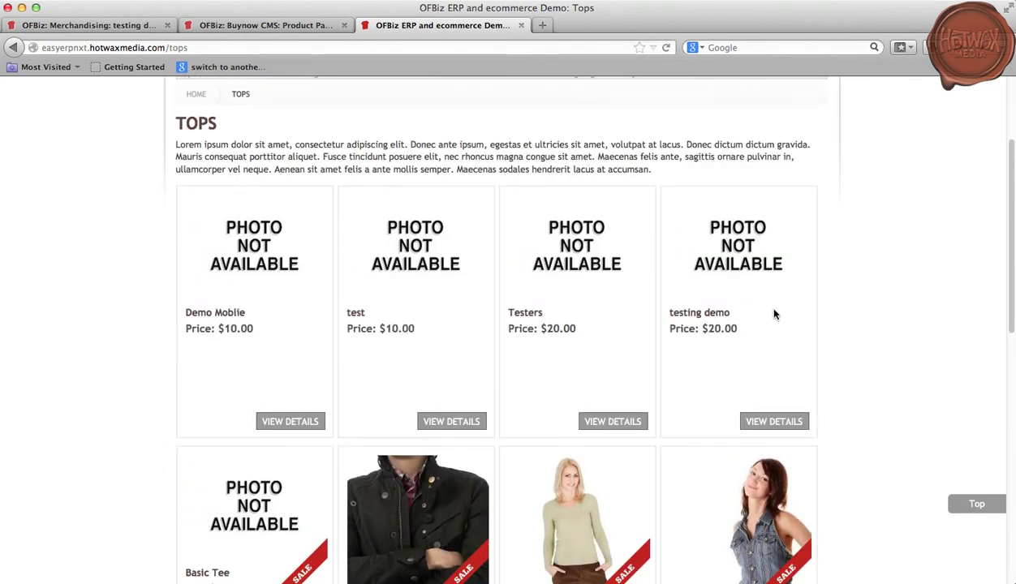
left_click_drag(743, 314, 670, 319)
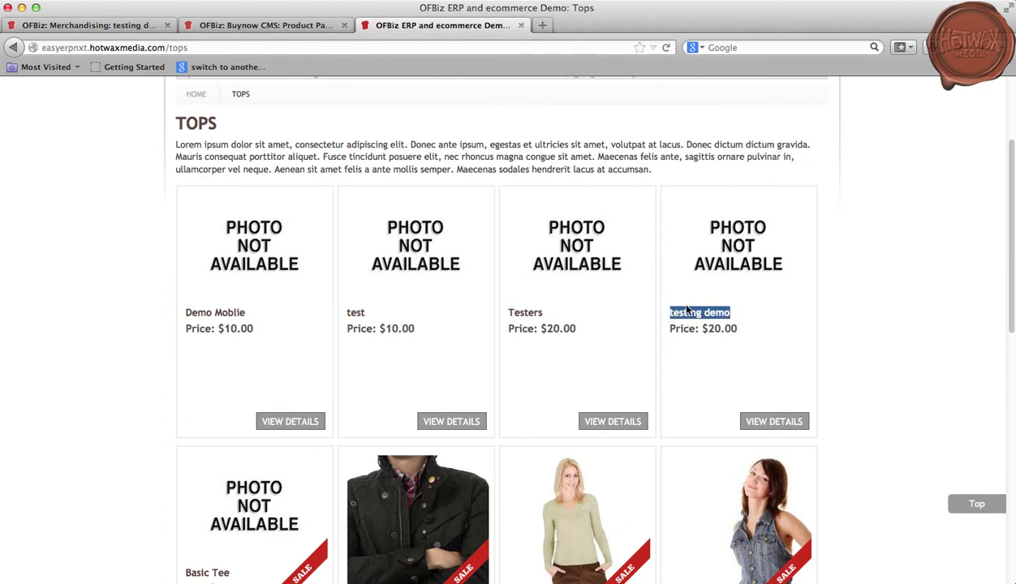